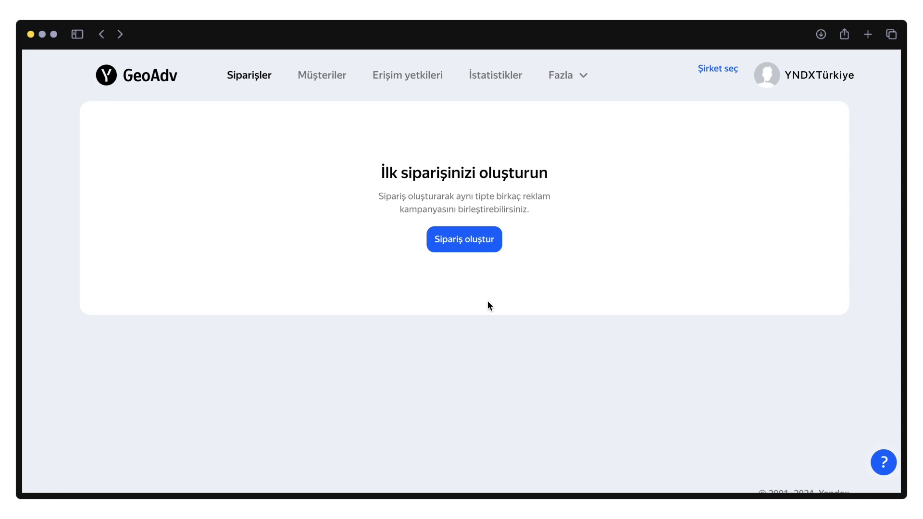
# Start a new order and name it Green-market.
pyautogui.click(464, 239)
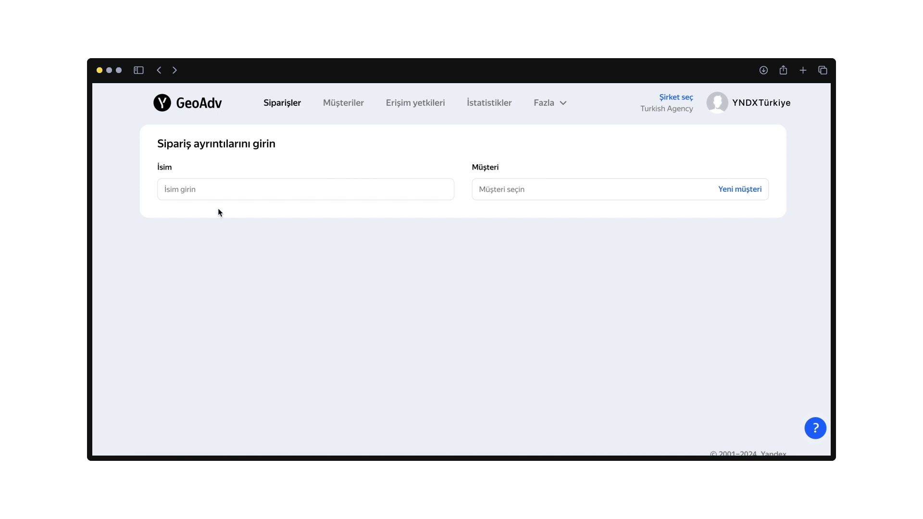
pyautogui.click(187, 189)
pyautogui.write('Green-market')
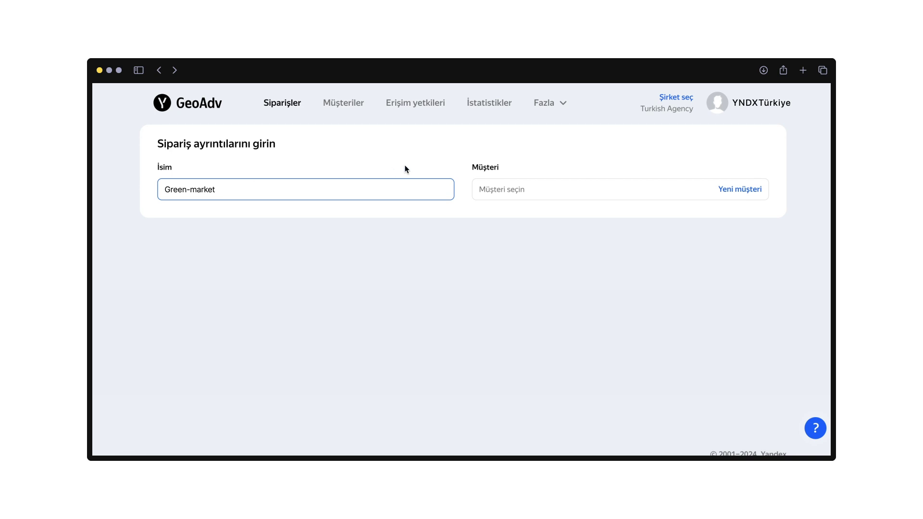
# Review the new-customer form's creation fields and its add-by-ID option, closing it without adding a customer.
pyautogui.click(501, 189)
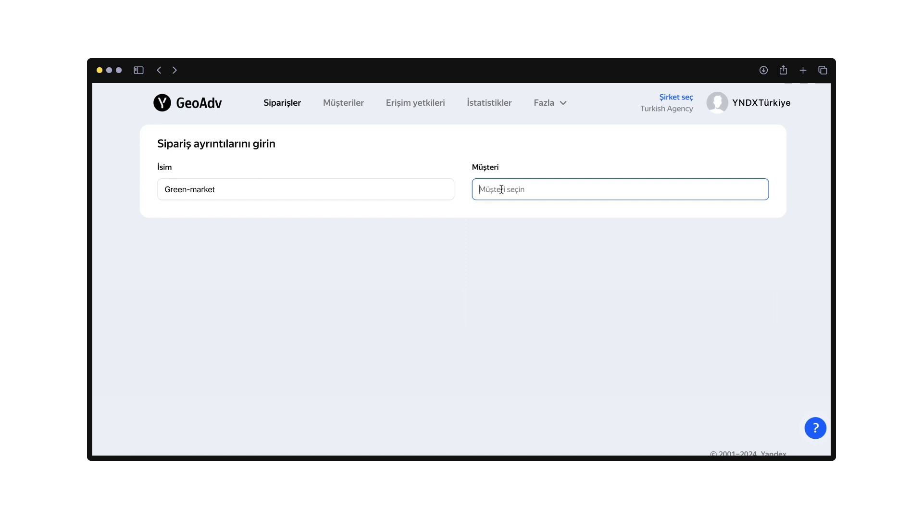
pyautogui.click(570, 156)
pyautogui.click(739, 190)
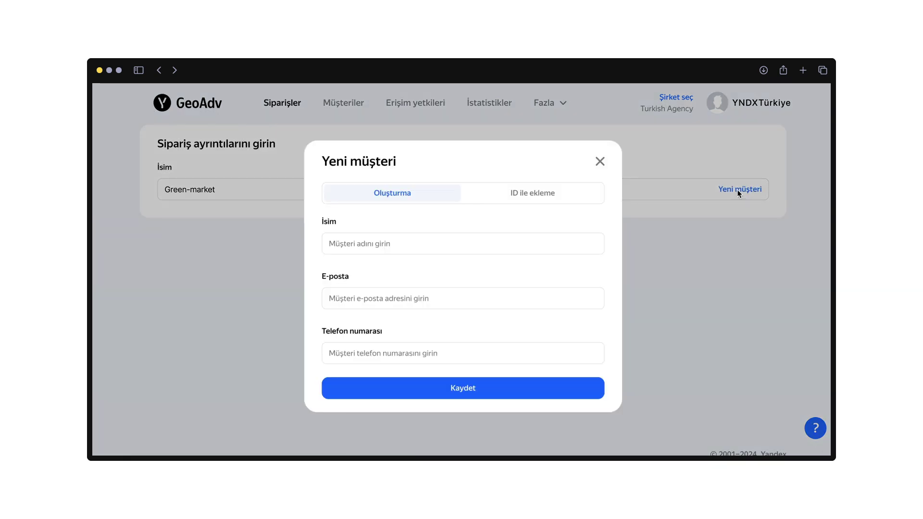
pyautogui.click(382, 243)
pyautogui.click(354, 300)
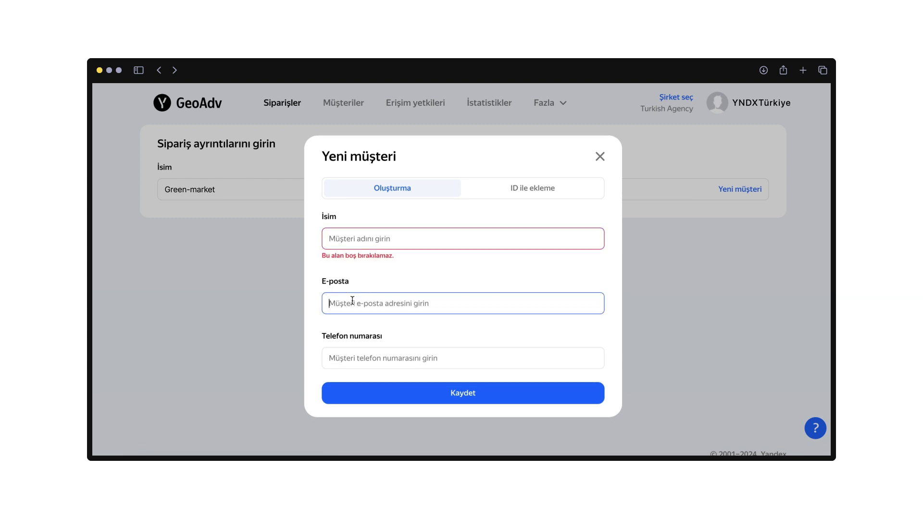
pyautogui.click(347, 351)
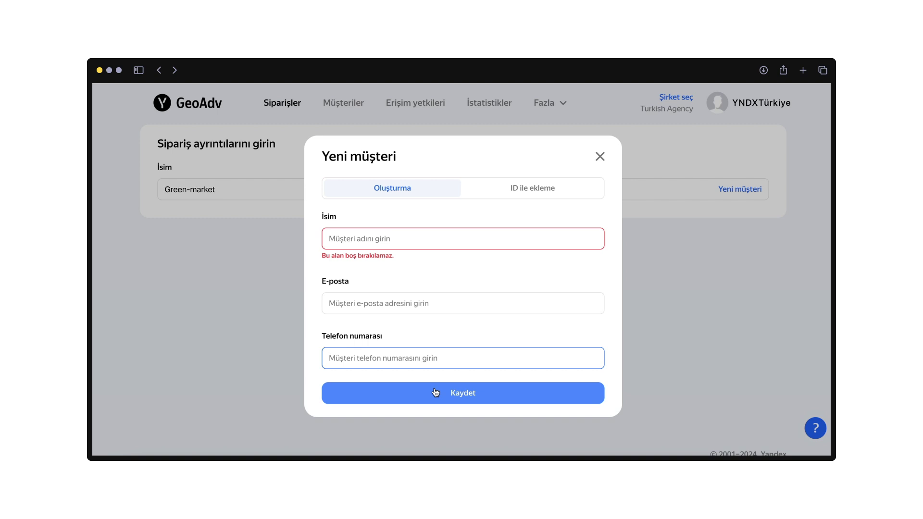
pyautogui.click(489, 194)
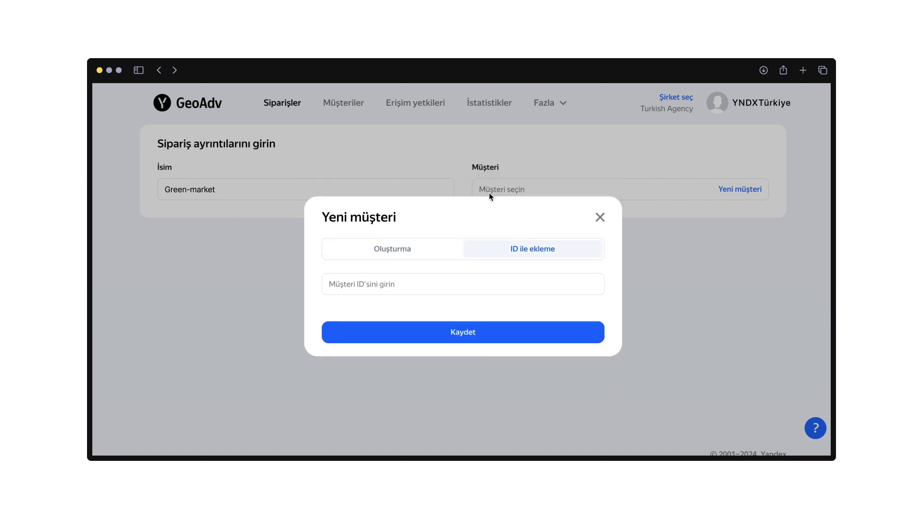
pyautogui.click(381, 284)
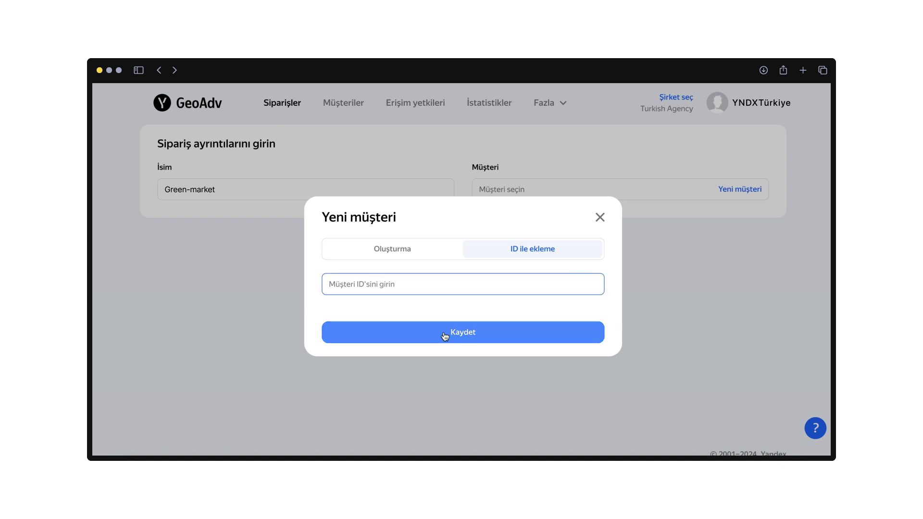
pyautogui.click(601, 220)
# Set the order's customer to Client TR 2 and create it with the product "Geoservices. Annual program 3. Banner in the Navigator".
pyautogui.click(509, 188)
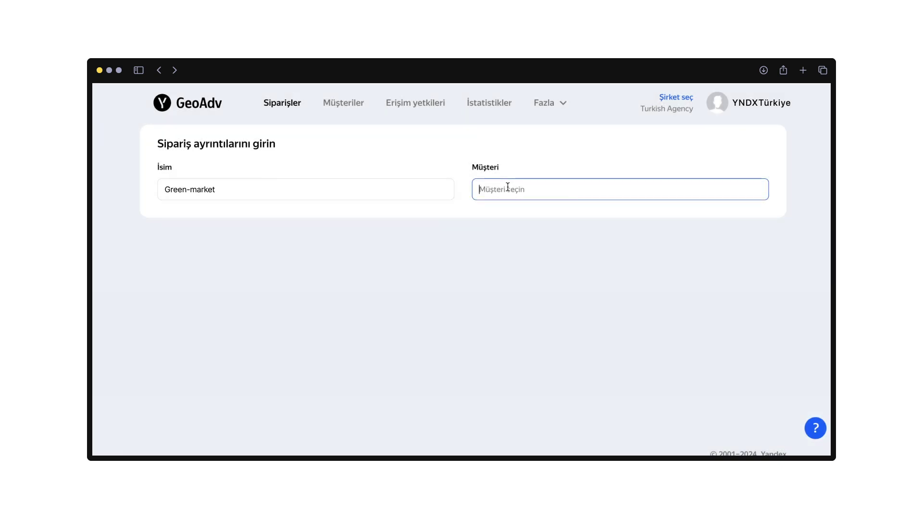
pyautogui.write('Client TR 2')
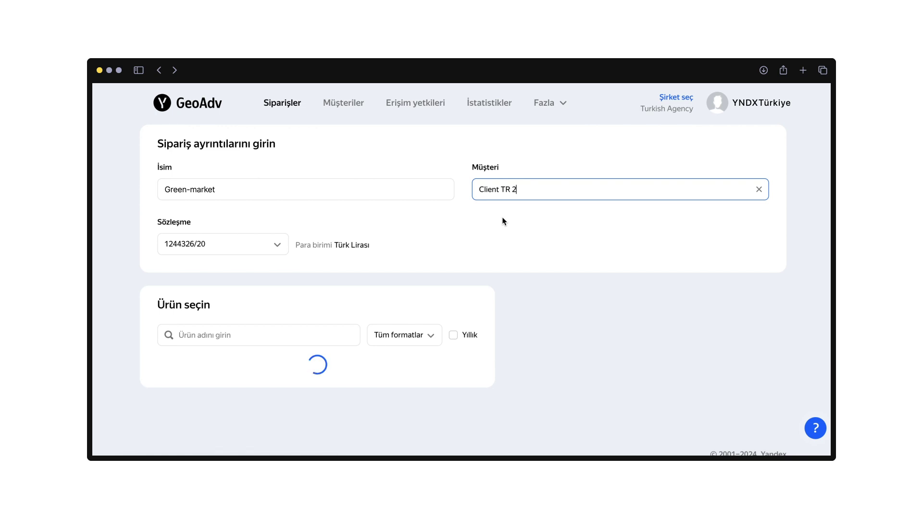
pyautogui.scroll(-2, 392, 332)
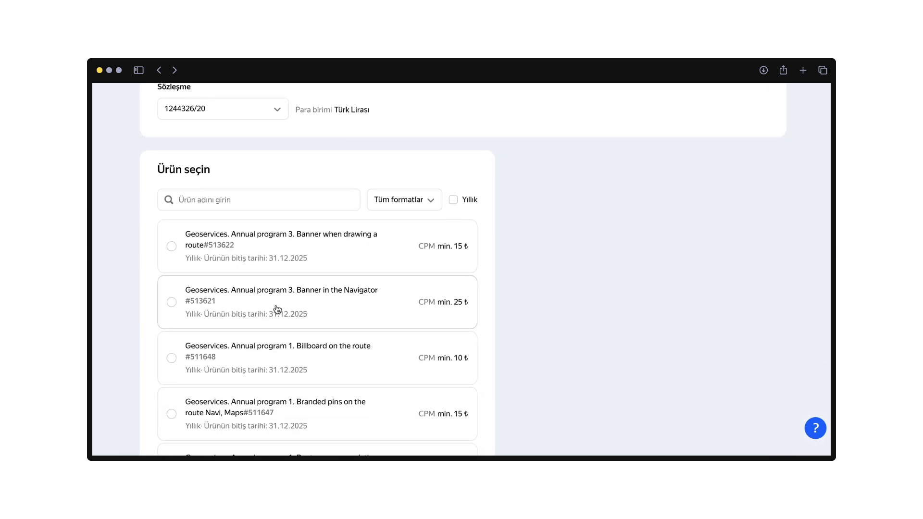
pyautogui.click(173, 303)
pyautogui.click(384, 339)
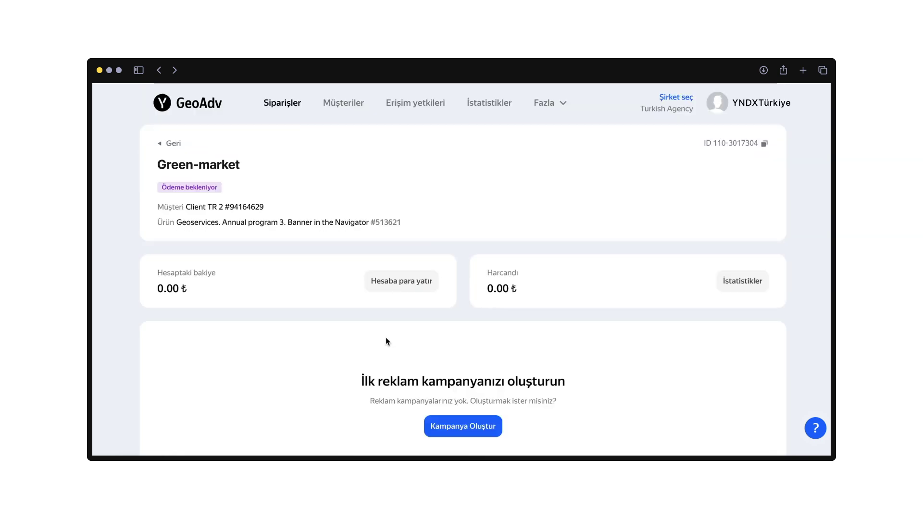
# Create the order's first advertising campaign and name it Green-market.
pyautogui.scroll(-2, 386, 339)
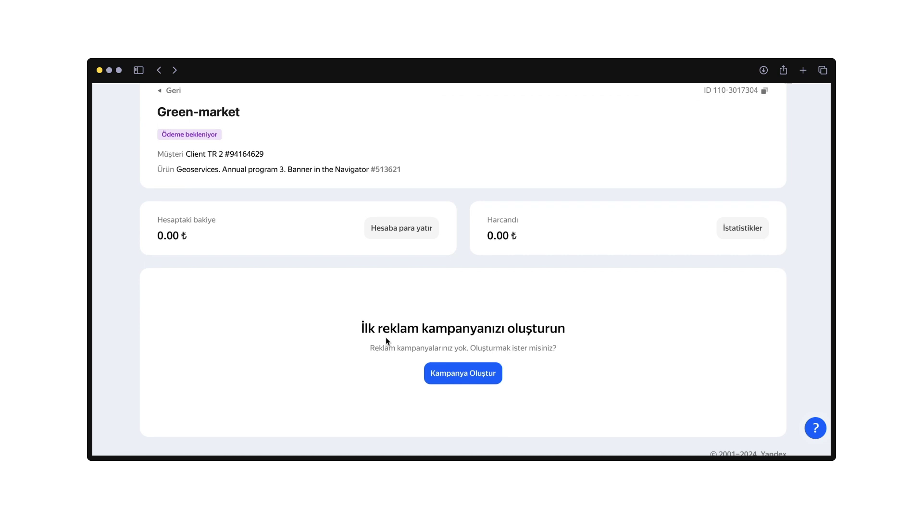
pyautogui.click(476, 381)
pyautogui.scroll(-3, 488, 377)
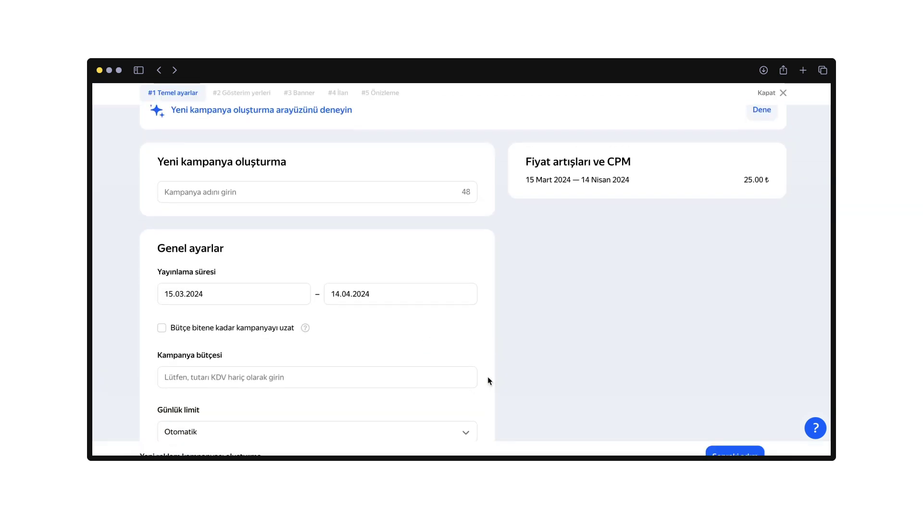
pyautogui.click(240, 150)
pyautogui.write('Green-market')
# Set the campaign's publishing period to 15.03.2024 – 31.03.2024.
pyautogui.scroll(-3, 255, 235)
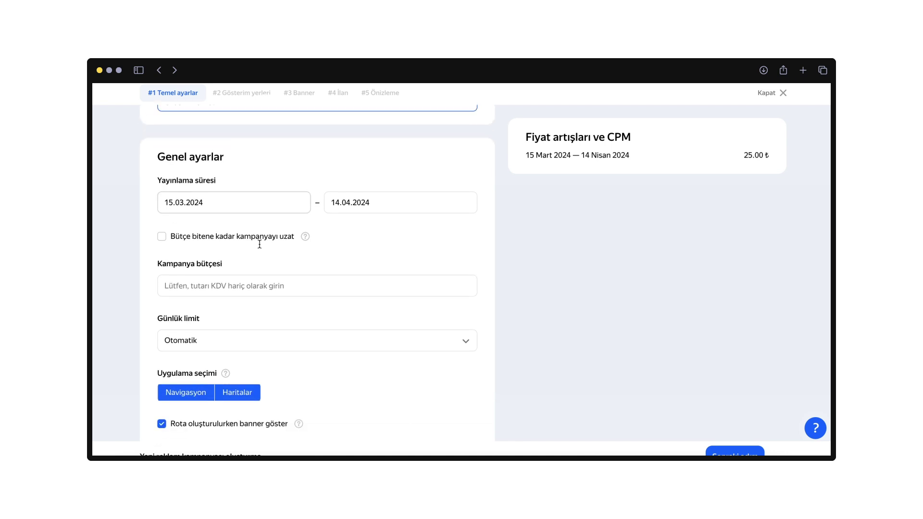
pyautogui.click(244, 177)
pyautogui.click(259, 317)
pyautogui.click(303, 360)
pyautogui.click(556, 271)
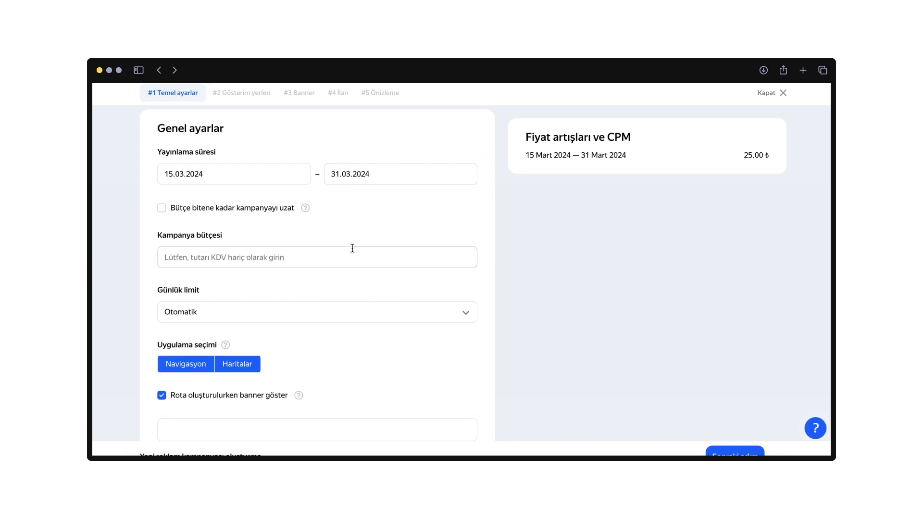
# Set the campaign budget to 100 000 and choose Otomatik as the daily limit.
pyautogui.scroll(-2, 352, 248)
pyautogui.click(232, 202)
pyautogui.write('1000000')
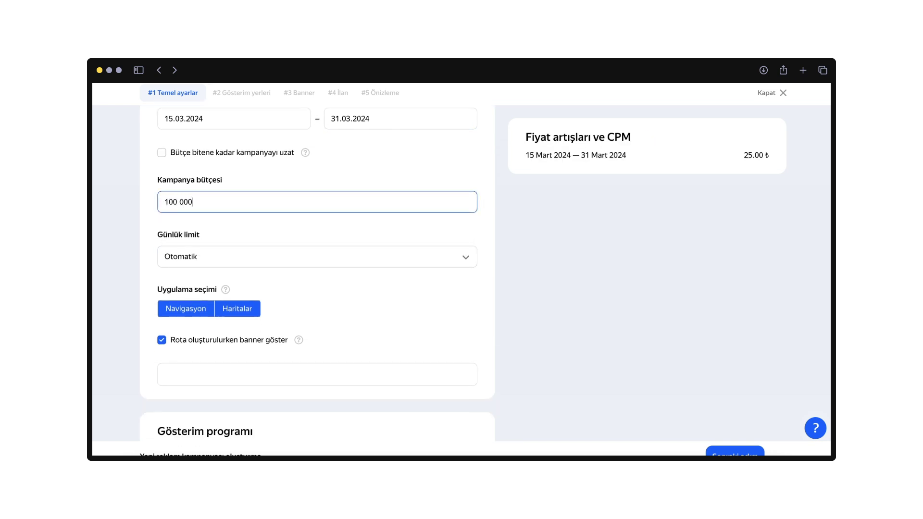
pyautogui.click(212, 258)
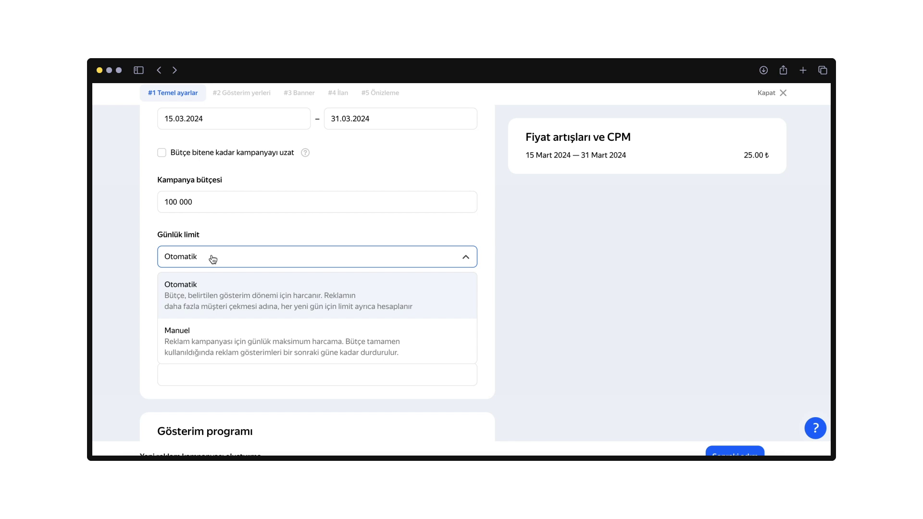
pyautogui.click(202, 293)
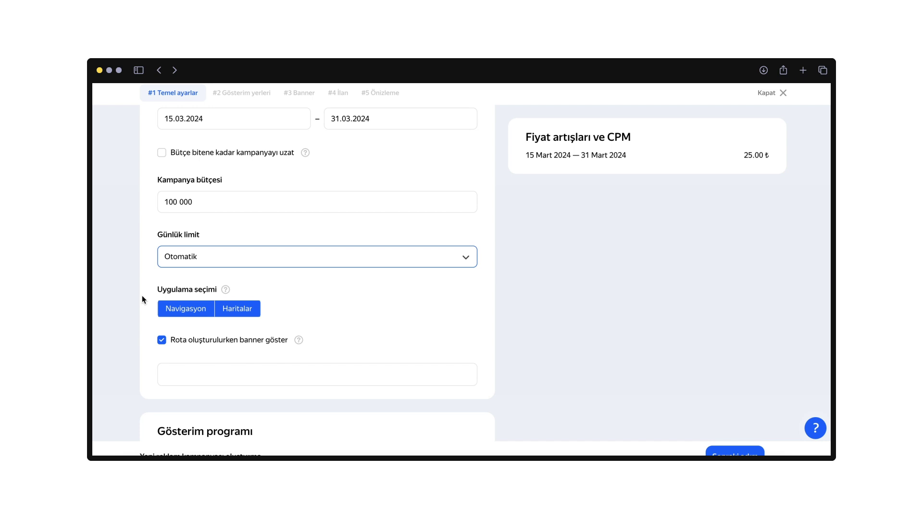
# Target the campaign at men (Erkekler) aged 18-24 with the interest Business.
pyautogui.scroll(-2, 475, 336)
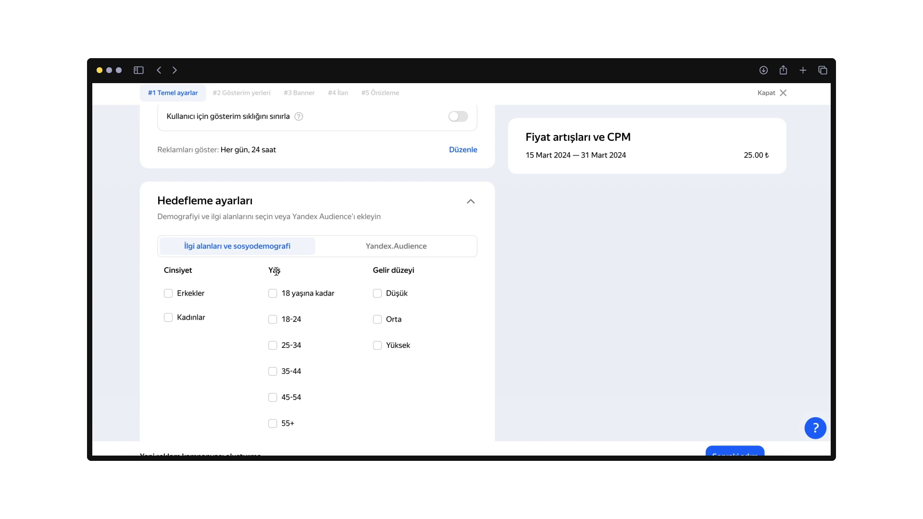
pyautogui.scroll(-4, 391, 270)
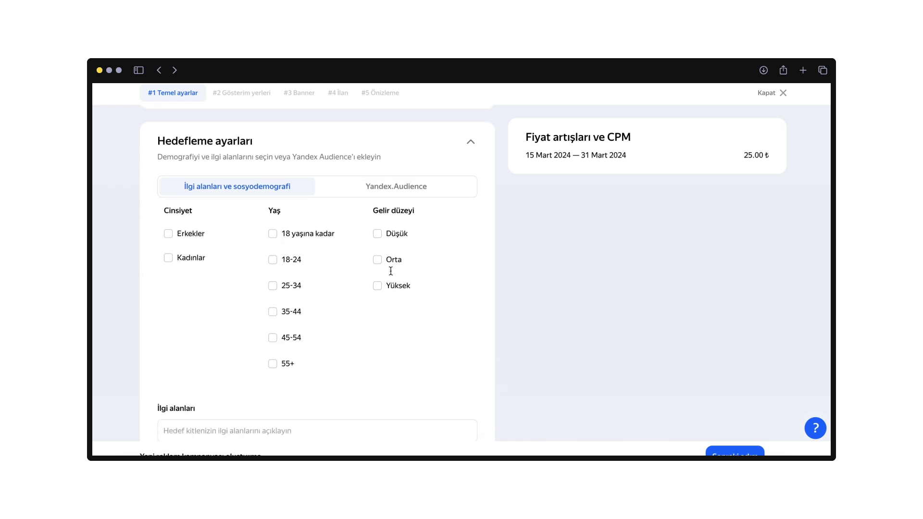
pyautogui.click(201, 403)
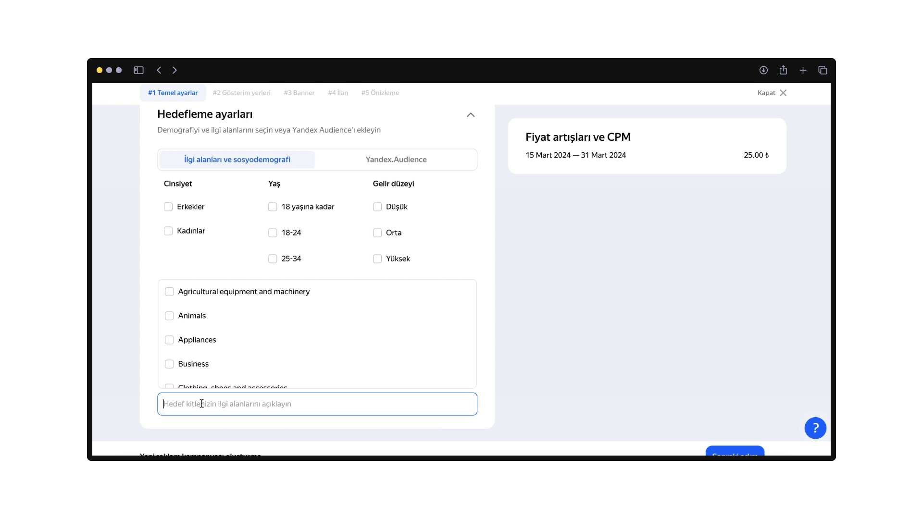
pyautogui.click(168, 207)
pyautogui.click(274, 236)
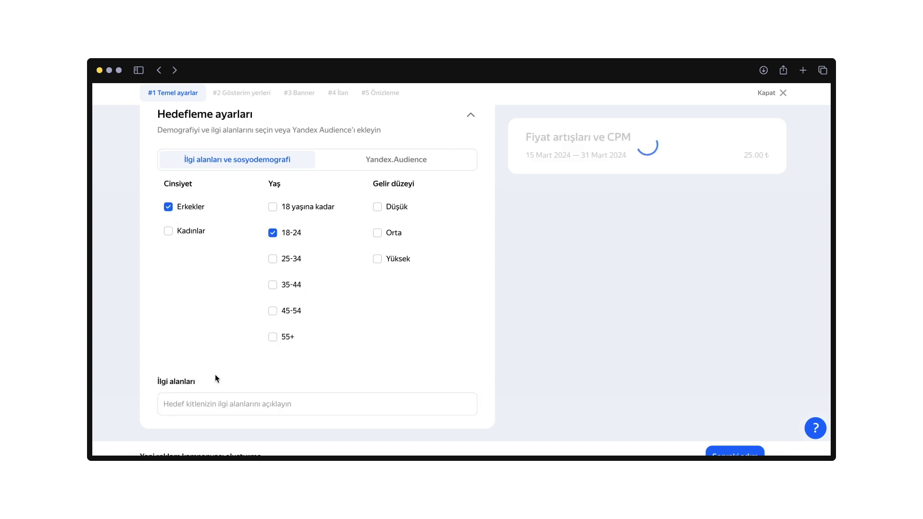
pyautogui.click(200, 400)
pyautogui.click(169, 364)
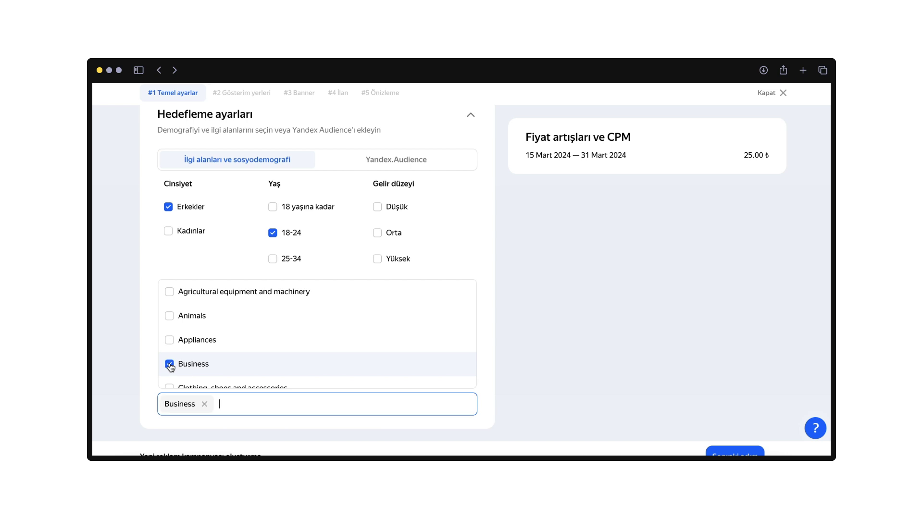
pyautogui.click(154, 367)
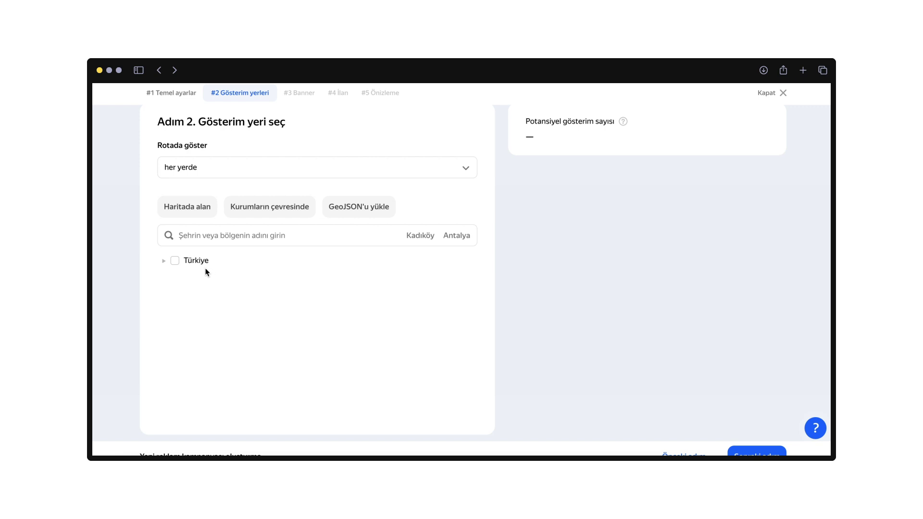
# Choose only İstanbul within Türkiye as the region where the ads are displayed.
pyautogui.click(175, 263)
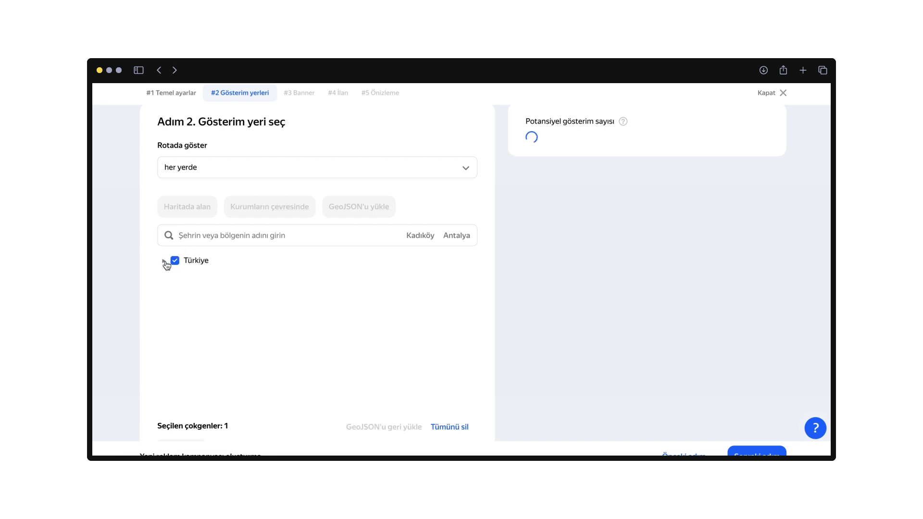
pyautogui.click(164, 262)
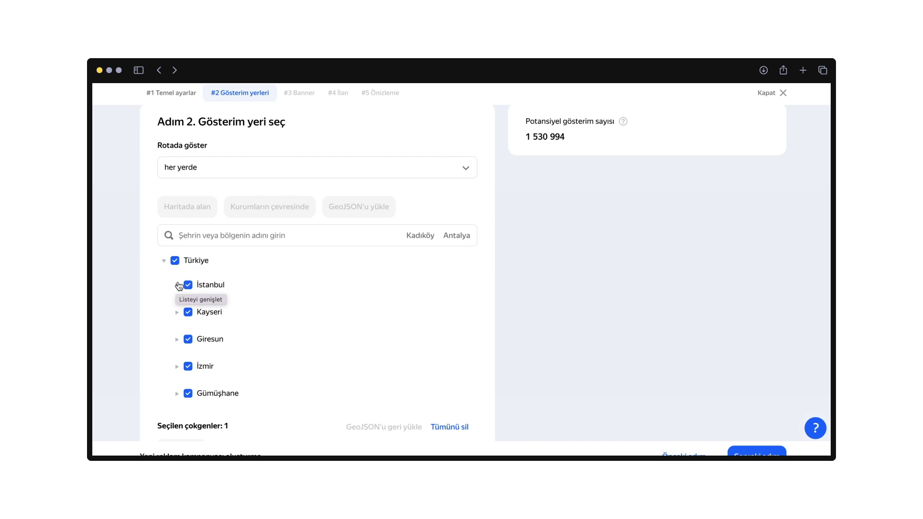
pyautogui.click(175, 262)
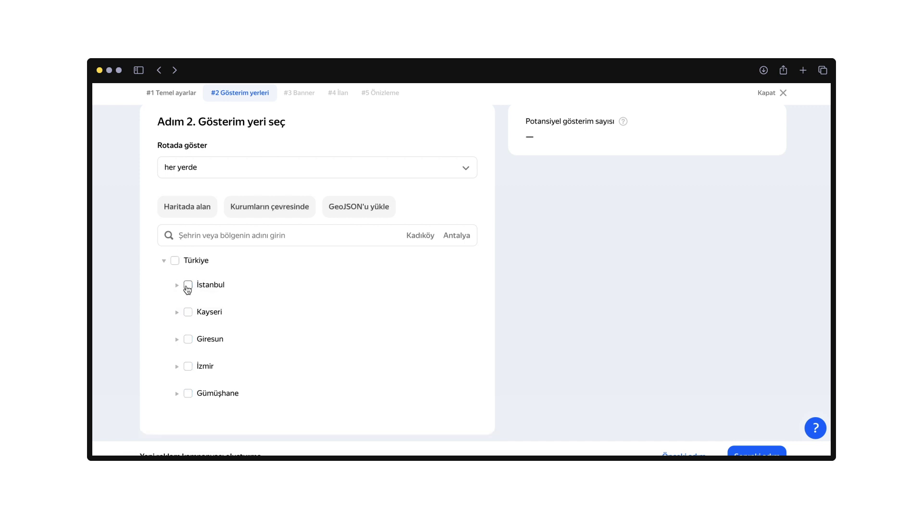
pyautogui.click(188, 286)
pyautogui.click(177, 286)
# Draw a triangular display area of about 21 km² on the map, just southwest of the İstanbul label.
pyautogui.scroll(-2, 254, 340)
pyautogui.click(186, 147)
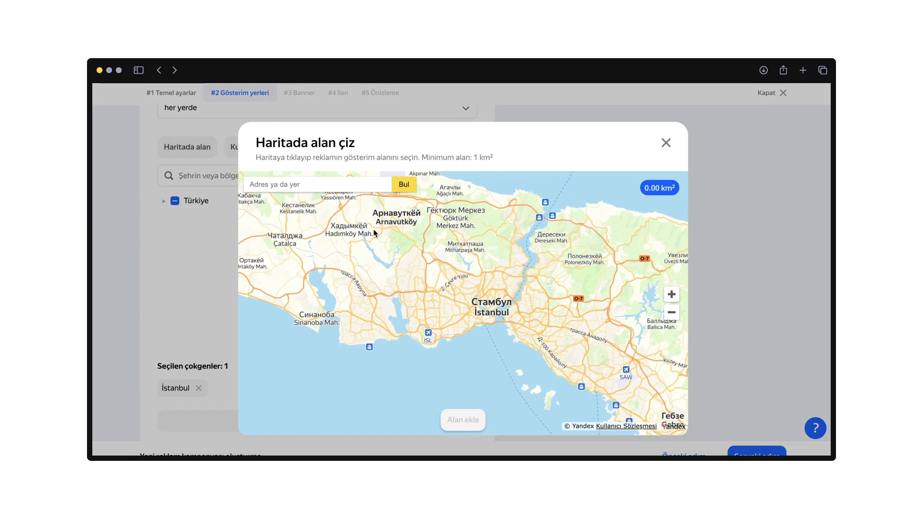
pyautogui.click(446, 304)
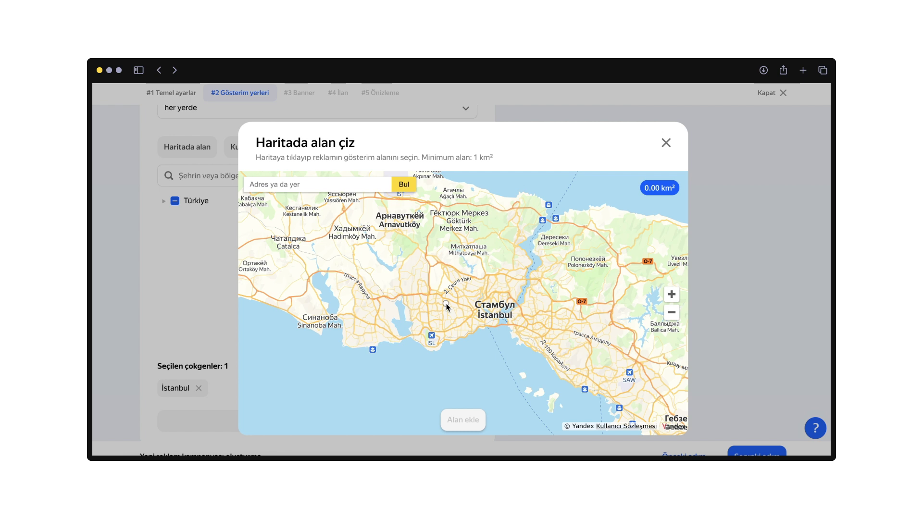
pyautogui.click(451, 338)
pyautogui.click(477, 328)
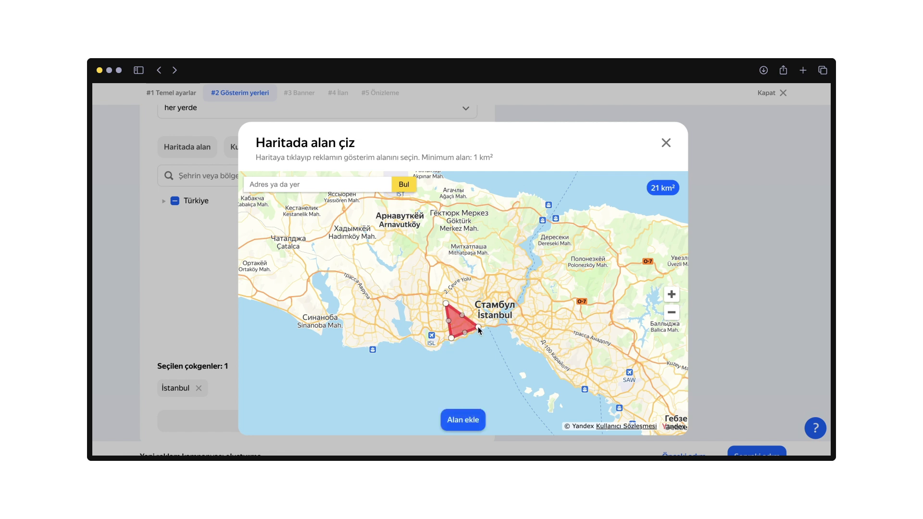
# Add the drawn map area to the display locations under the name Reklam alanı.
pyautogui.click(467, 422)
pyautogui.click(408, 274)
pyautogui.write('Re')
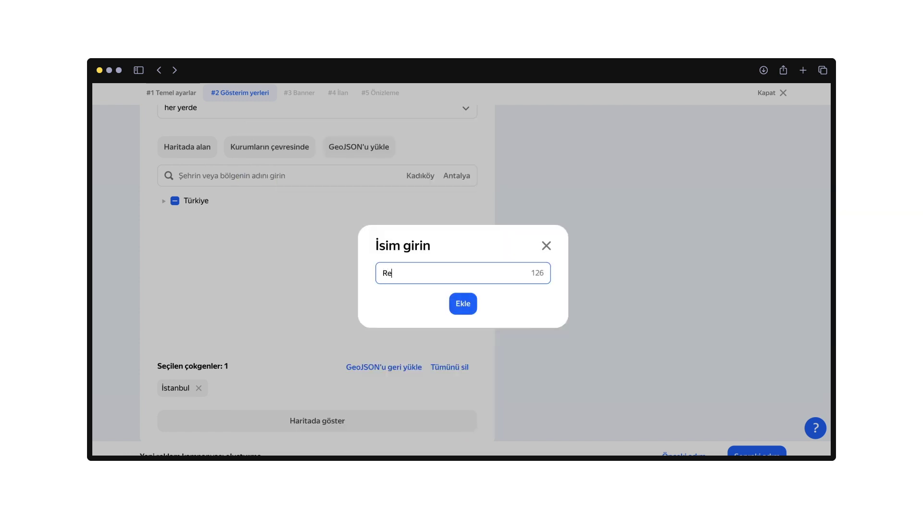
pyautogui.write('klam alanı')
pyautogui.click(464, 305)
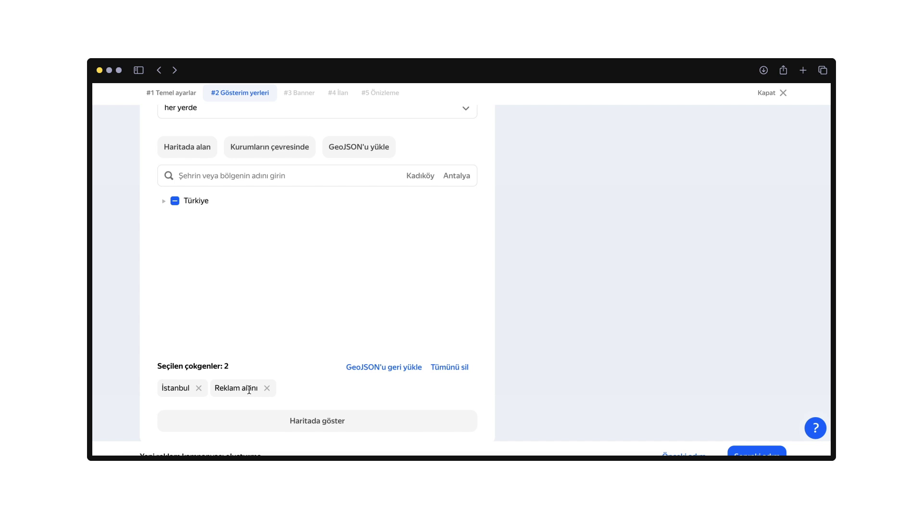
# Choose the Green - 19 Mayıs Caddesi branch of the Green-market network as an organization to show ads around.
pyautogui.click(269, 149)
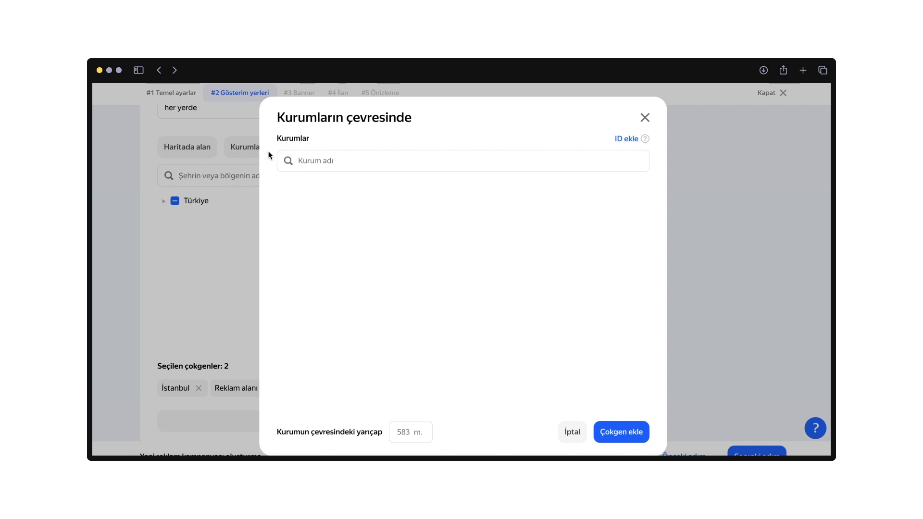
pyautogui.click(308, 162)
pyautogui.write('Green-market')
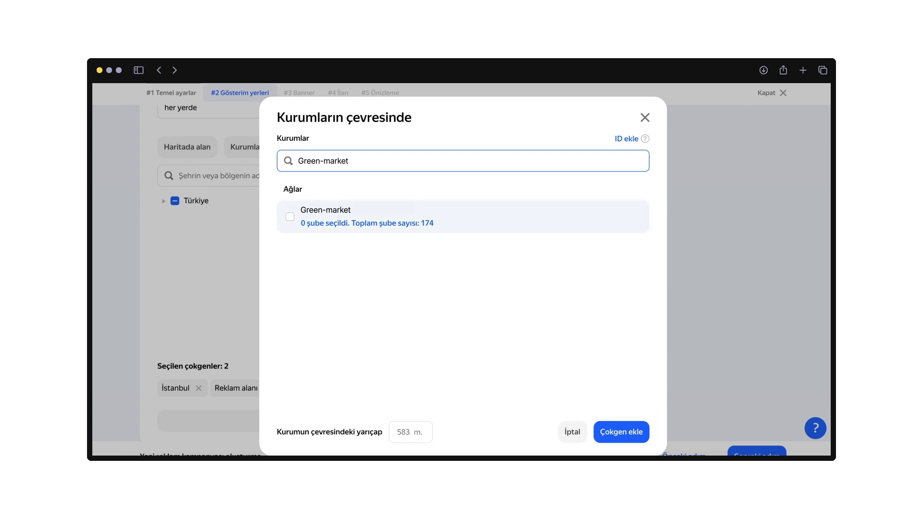
pyautogui.click(320, 225)
pyautogui.click(290, 192)
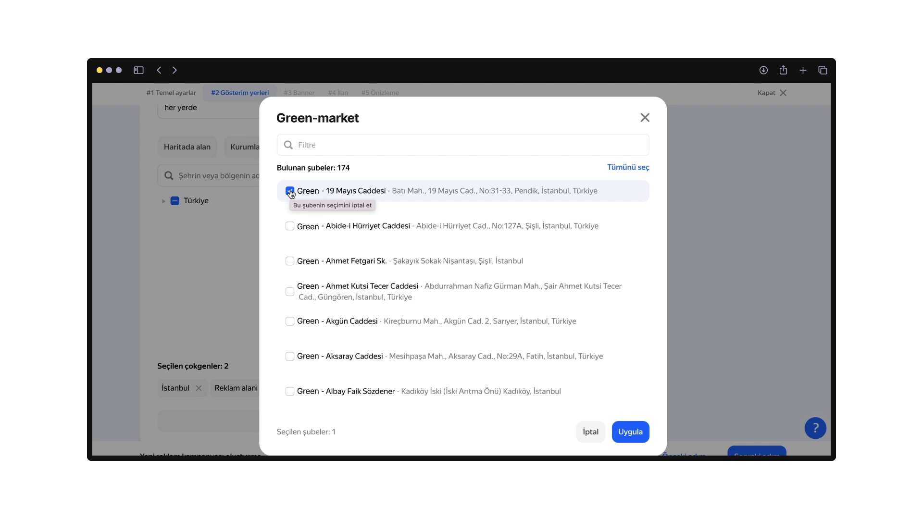
pyautogui.click(628, 432)
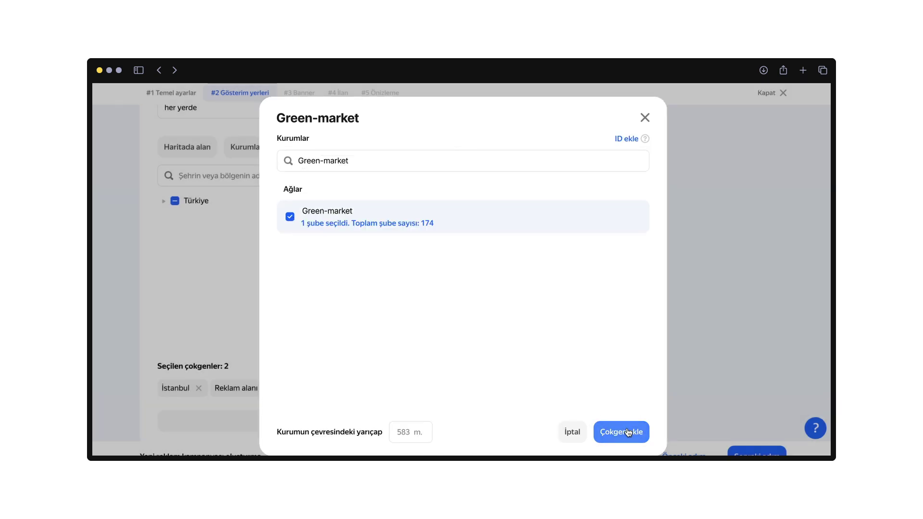
# Set the radius around the selected 19 Mayıs Caddesi branch to 2000 m and add it as a display polygon.
pyautogui.click(408, 433)
pyautogui.write('2000')
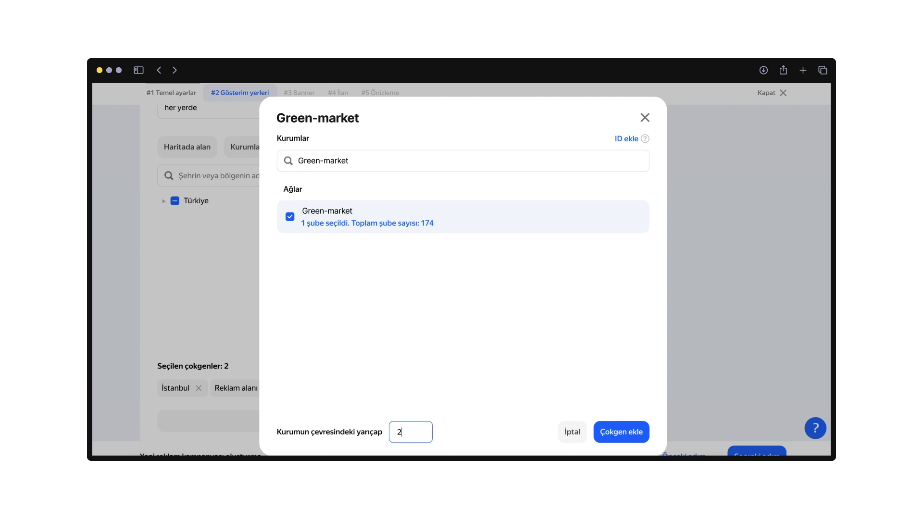
pyautogui.click(620, 431)
# Copy the organization ID of Green - Sabiha Gökçen P+R from its Yandex Maps page and add that organization by ID in GeoAdv.
pyautogui.click(620, 140)
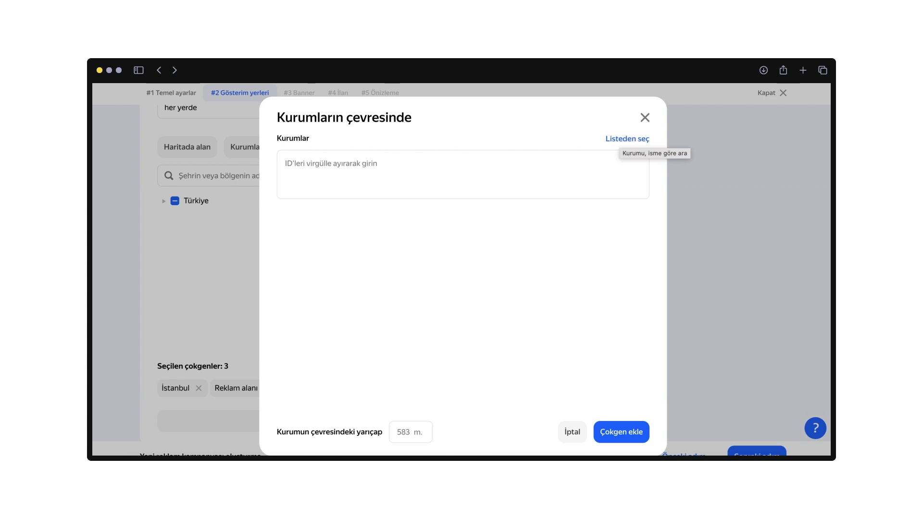
pyautogui.click(824, 89)
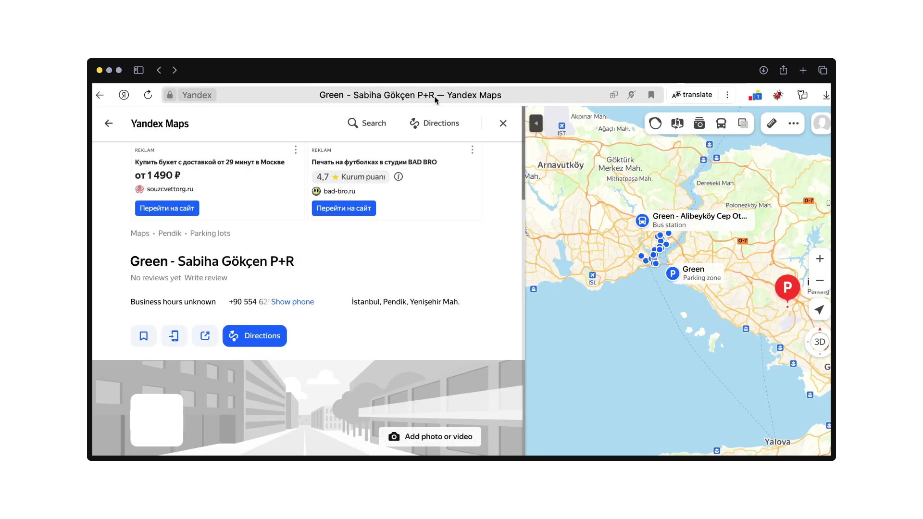
pyautogui.click(434, 96)
pyautogui.click(466, 95)
pyautogui.moveTo(467, 95); pyautogui.dragTo(412, 94)
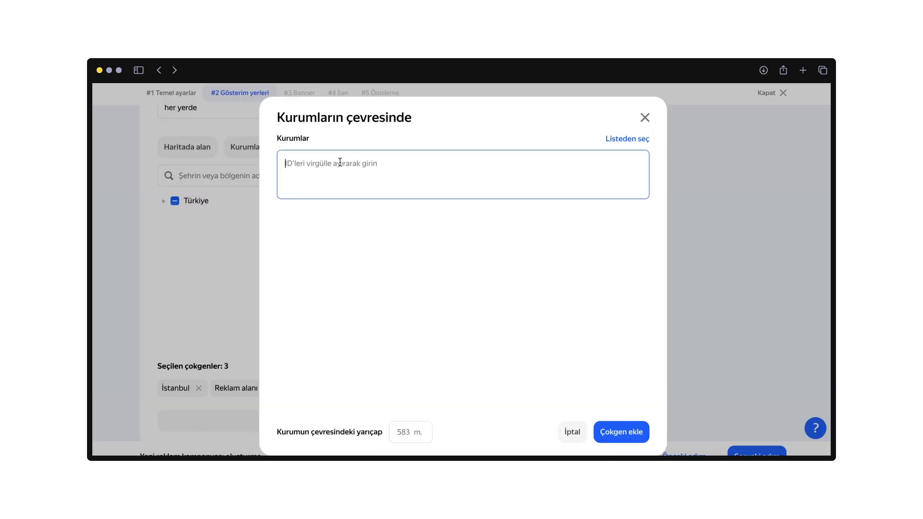
pyautogui.press('super+v')
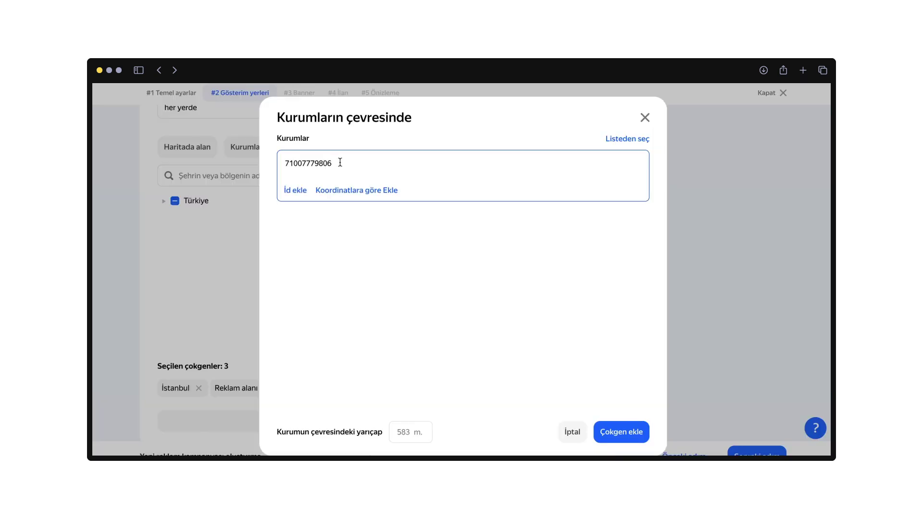
pyautogui.click(295, 191)
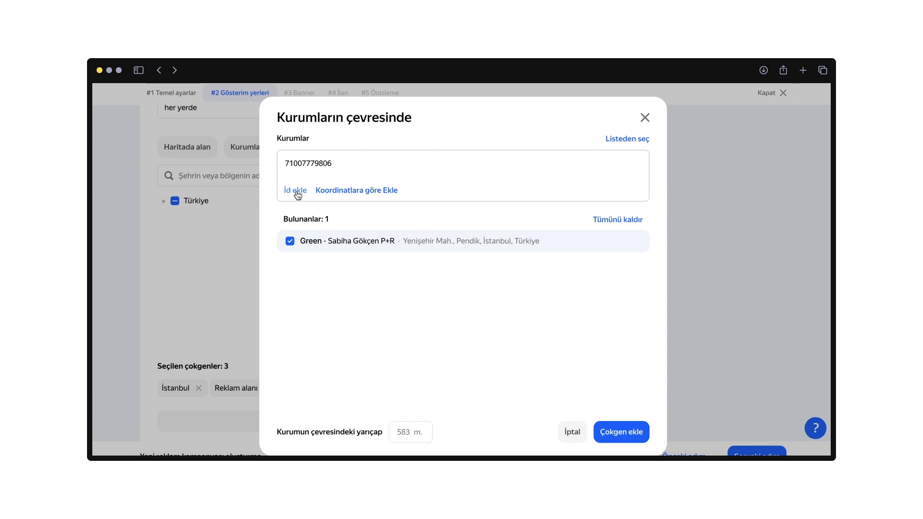
# Set the radius around Green - Sabiha Gökçen P+R to 5000 m and add it as a display polygon.
pyautogui.click(404, 432)
pyautogui.write('5000')
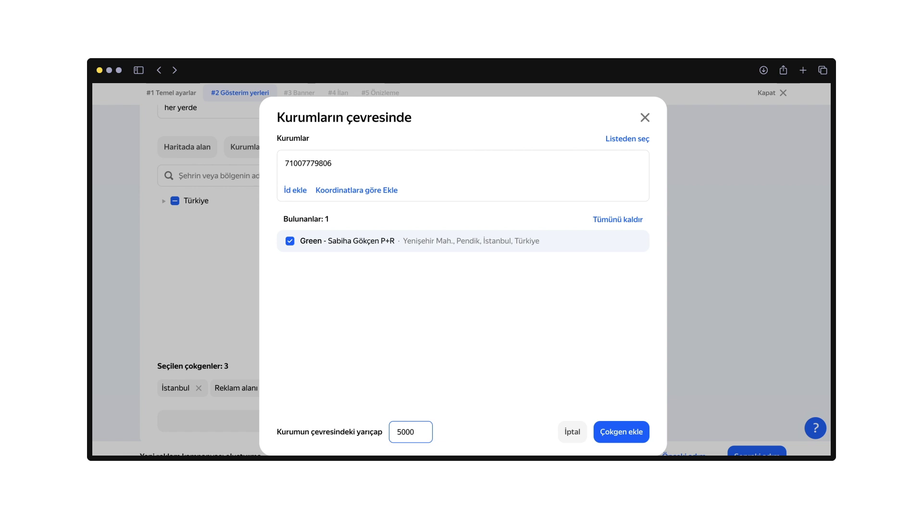
pyautogui.press('Return')
# View all selected display areas together on the map, then close the map view.
pyautogui.scroll(-2, 315, 404)
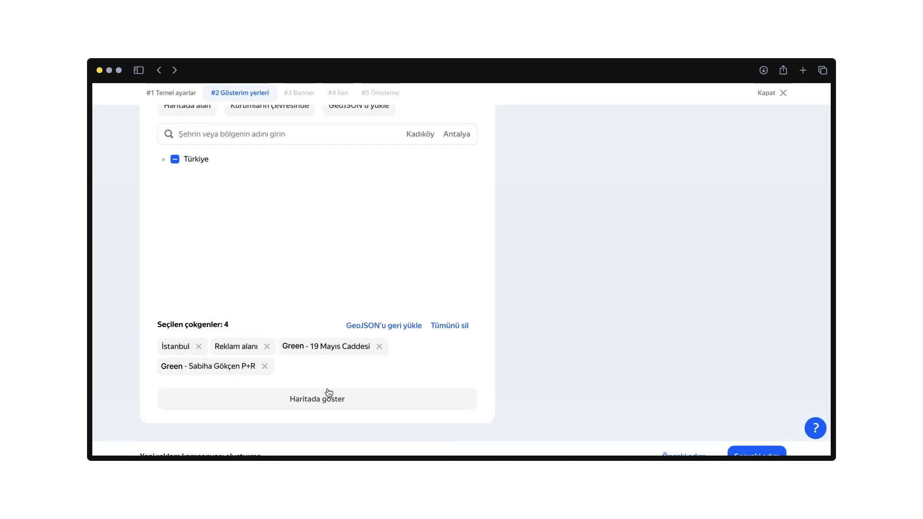
pyautogui.click(313, 401)
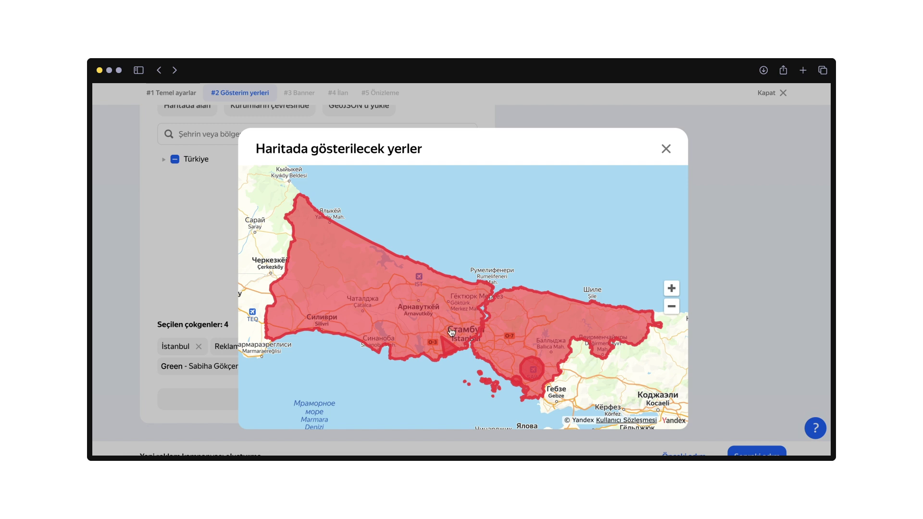
pyautogui.click(666, 150)
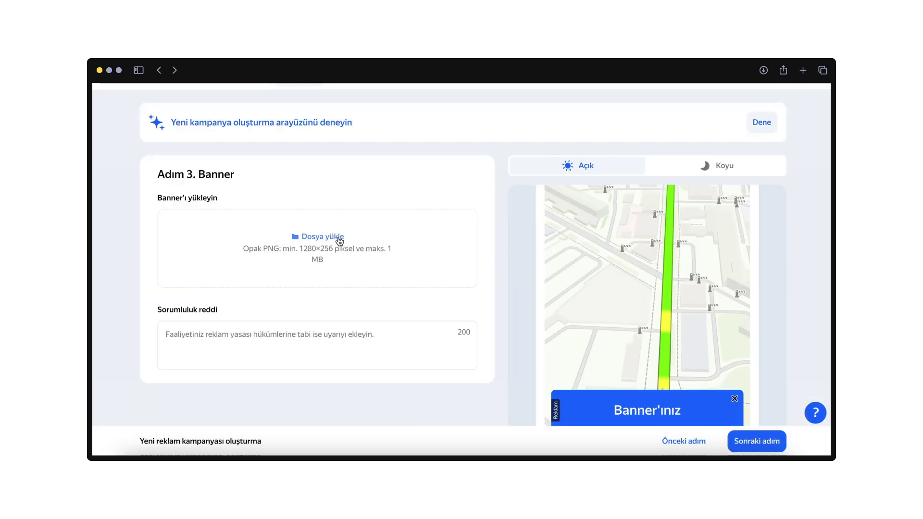
# Upload the green Taze ürünler banner image, leave the disclaimer empty and proceed to the ad card settings.
pyautogui.click(339, 240)
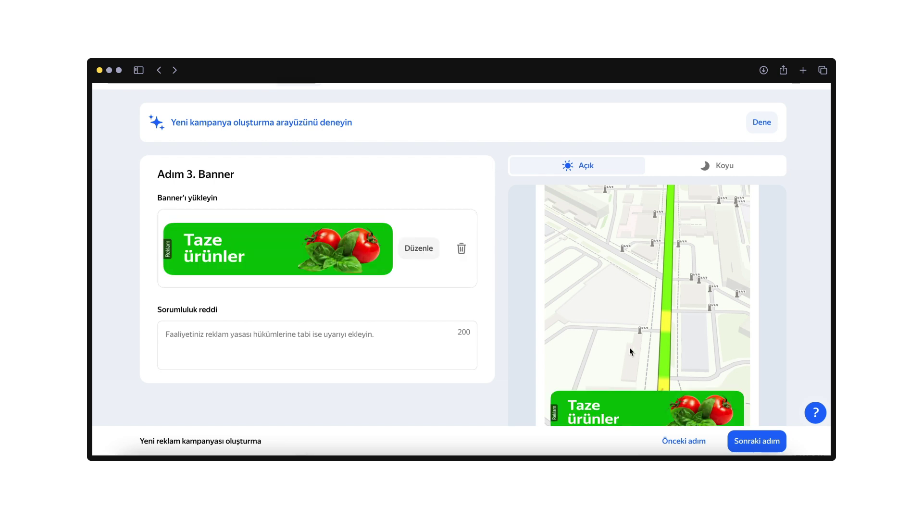
pyautogui.click(281, 344)
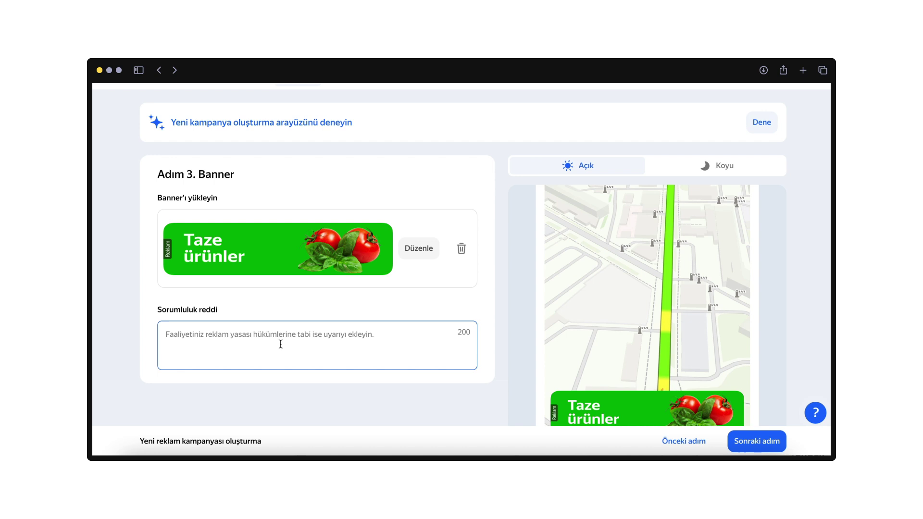
pyautogui.scroll(-3, 362, 376)
pyautogui.click(743, 442)
# Set the ad card's title to Green-market and its advertising message to Taze Ürünler!
pyautogui.click(211, 121)
pyautogui.write('G')
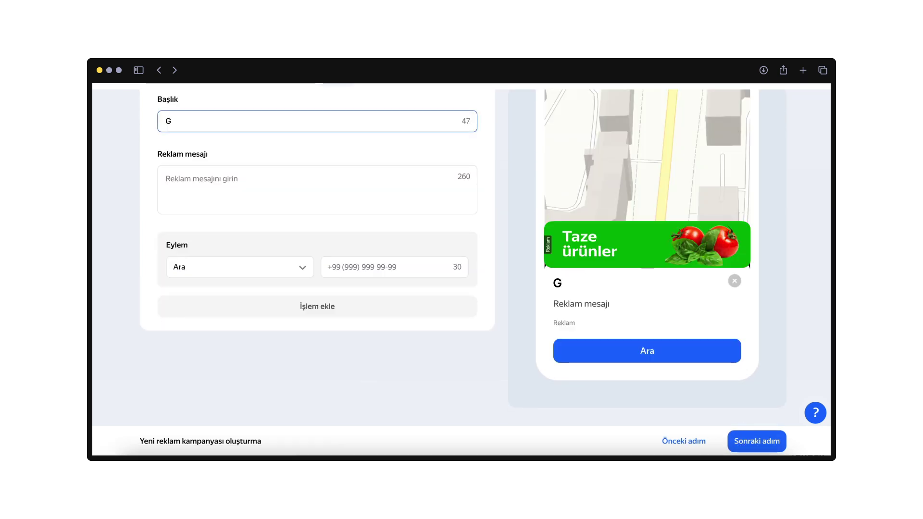
pyautogui.write('reen-market')
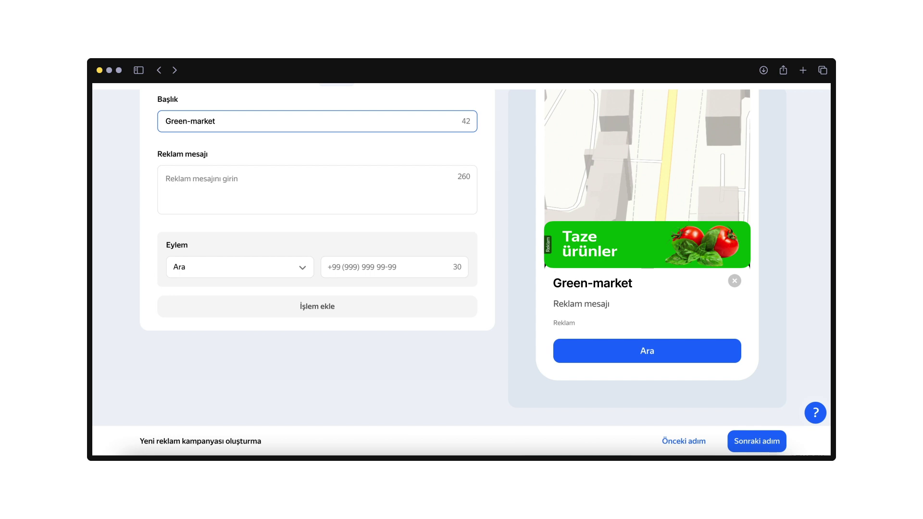
pyautogui.click(214, 179)
pyautogui.write('Taze Ürünler!')
# Keep Ara as the ad's action, fill in the contact phone number and proceed to the preview.
pyautogui.click(303, 269)
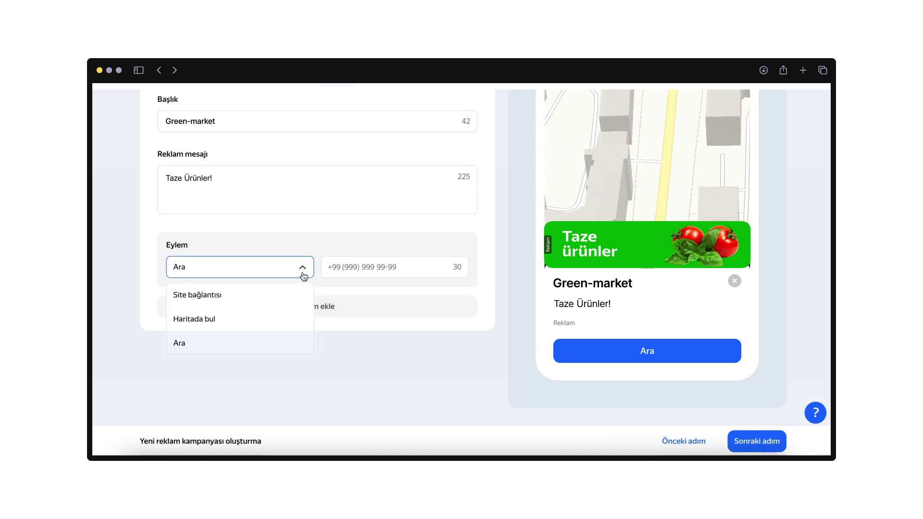
pyautogui.click(370, 356)
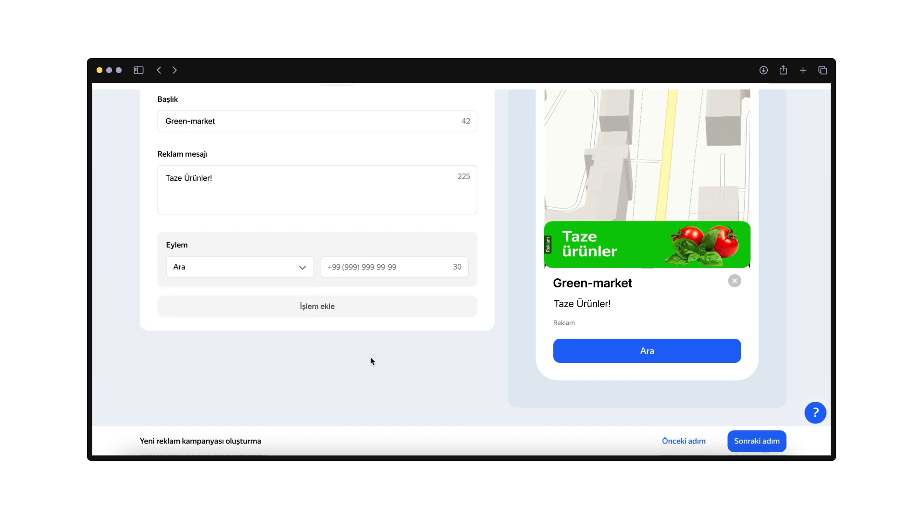
pyautogui.click(364, 271)
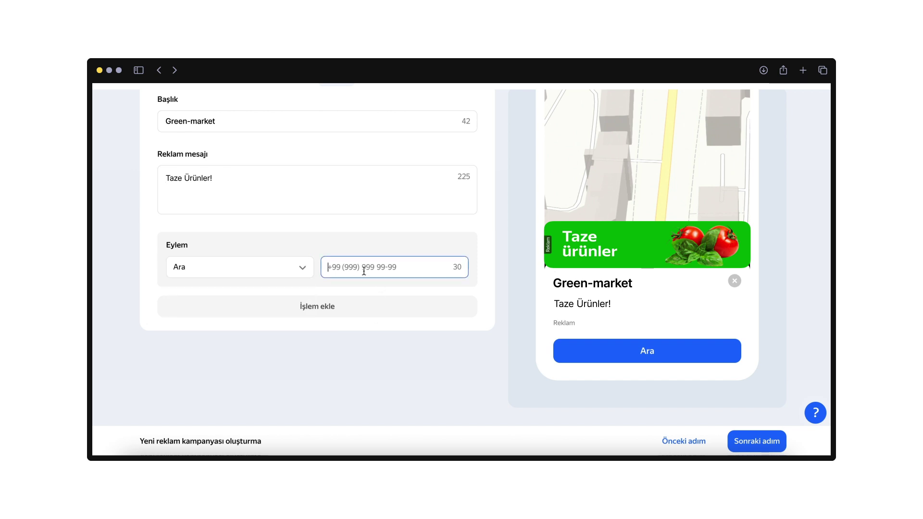
pyautogui.write('+11111111')
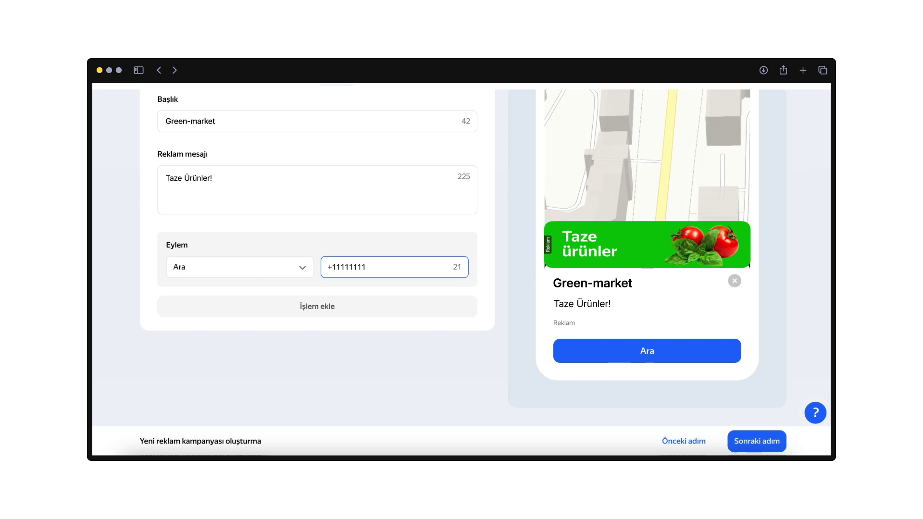
pyautogui.click(397, 332)
pyautogui.click(750, 442)
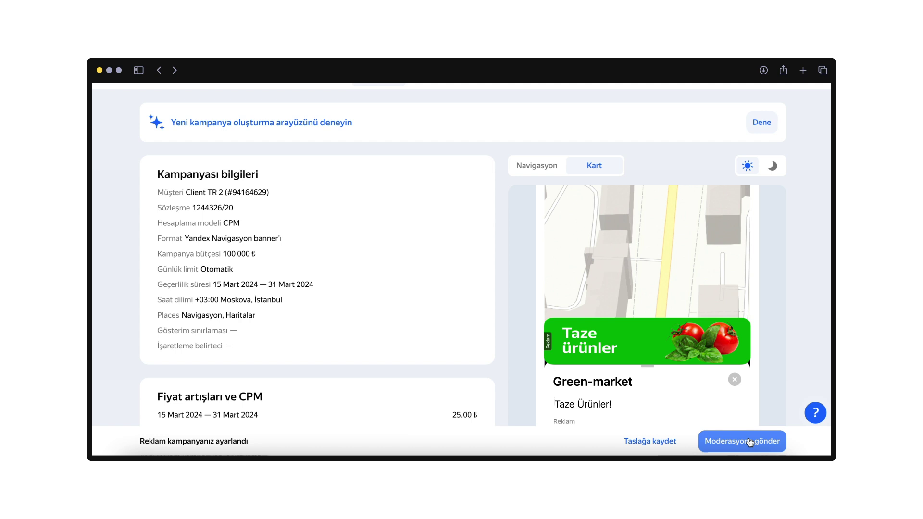
# Review the campaign's display locations and ad summary and send the campaign to moderation.
pyautogui.scroll(-5, 402, 319)
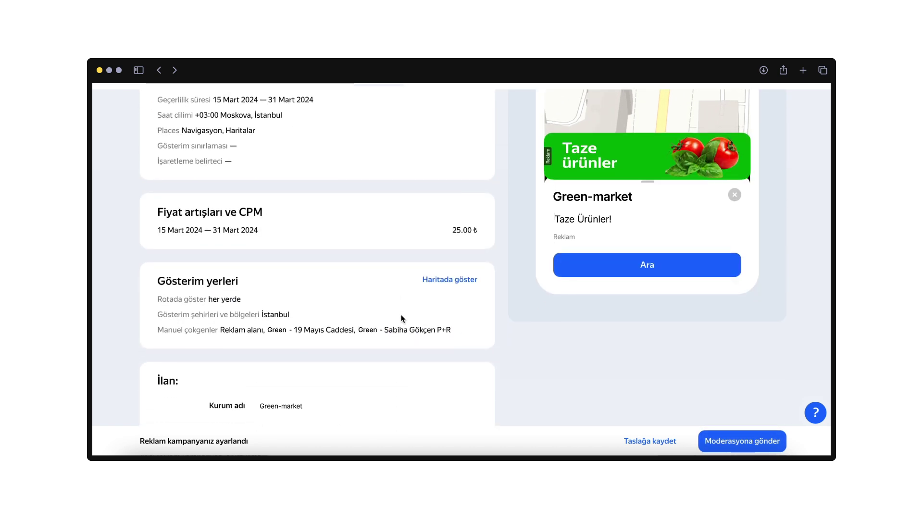
pyautogui.scroll(-4, 402, 319)
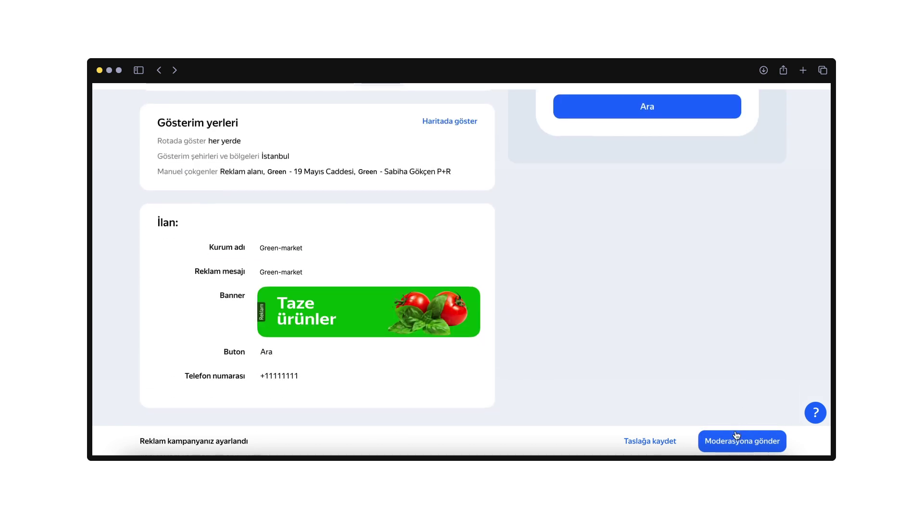
pyautogui.click(738, 440)
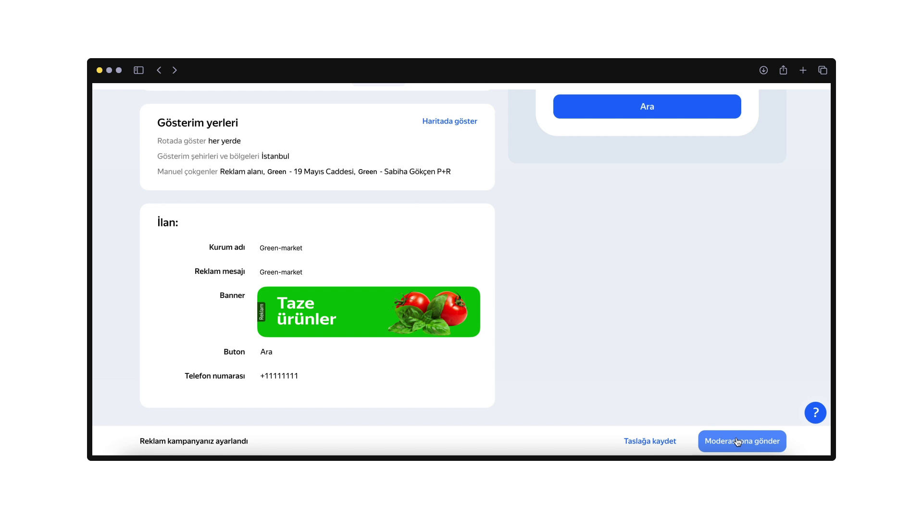